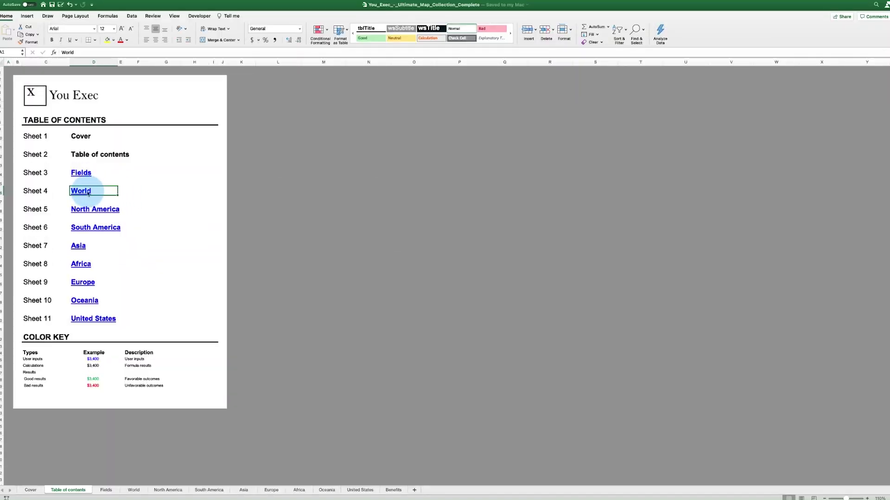
Jump from the Table of contents to the World map sheet
click(89, 193)
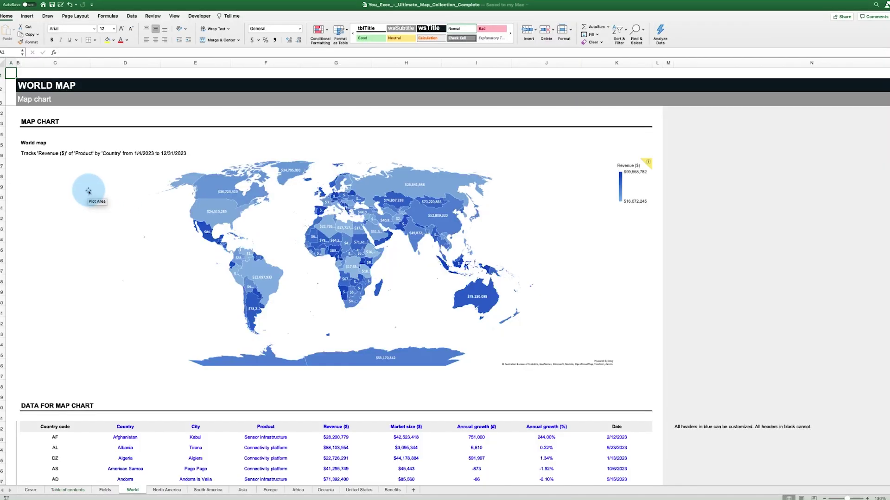
Browse the North America, South America, Asia, Europe, Africa and Oceania map sheets
click(156, 492)
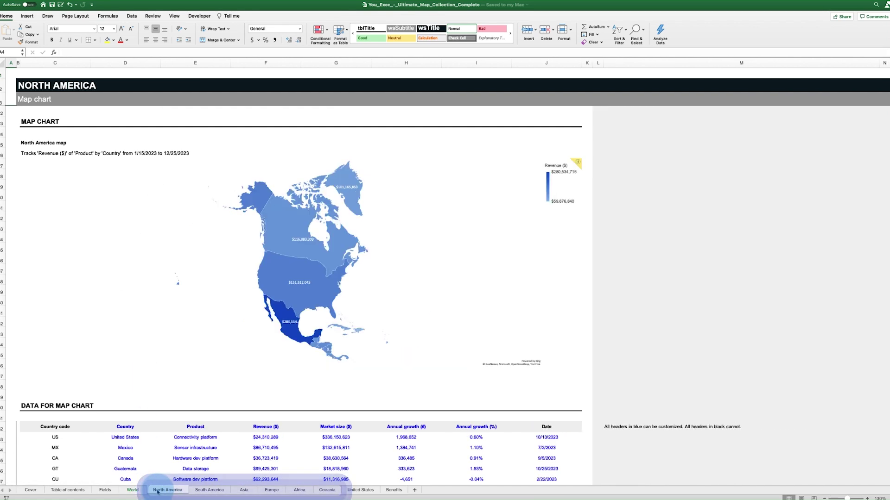
click(199, 491)
click(246, 492)
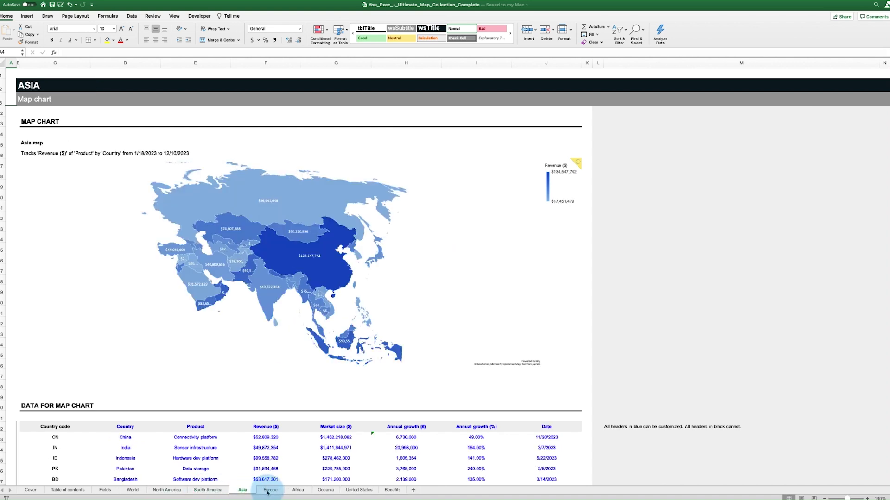
click(267, 492)
click(298, 492)
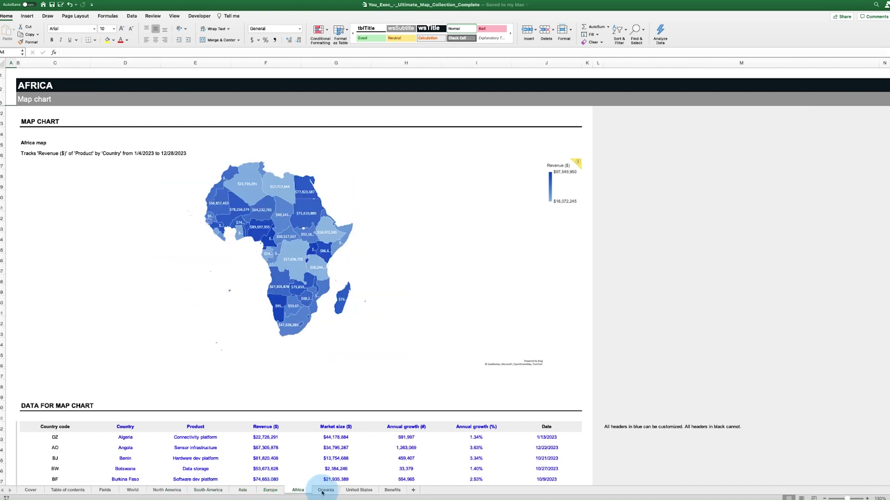
click(324, 492)
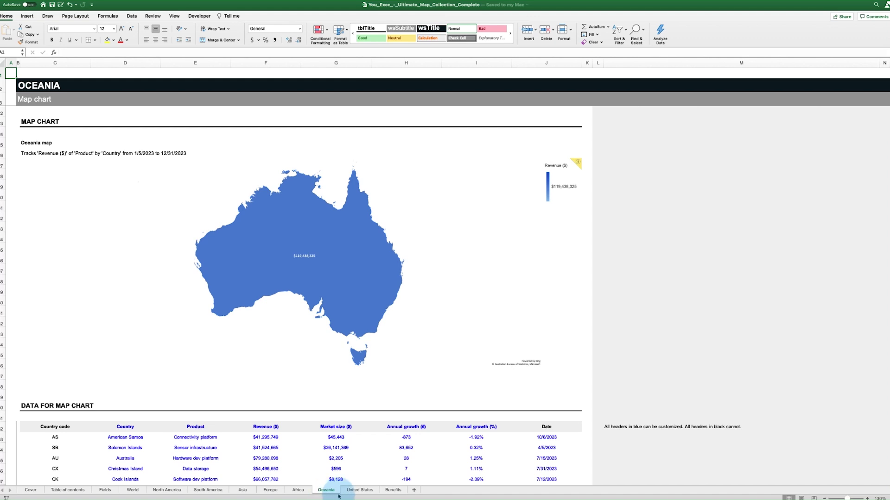
On the United States sheet, commit the renamed Postal code and region headers, then return to World
click(364, 492)
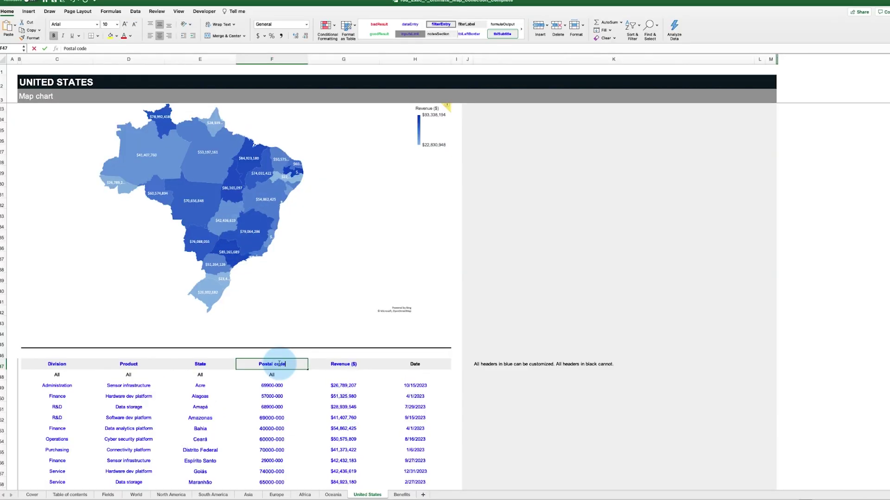
click(211, 374)
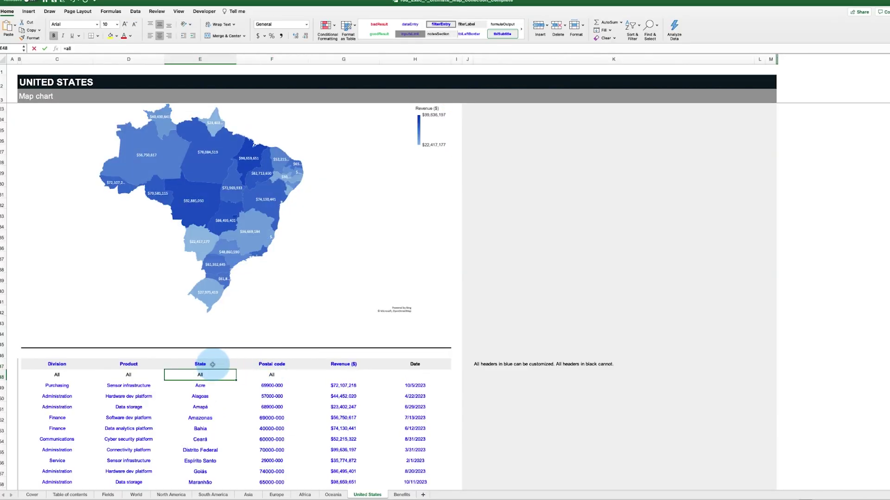
key(Return)
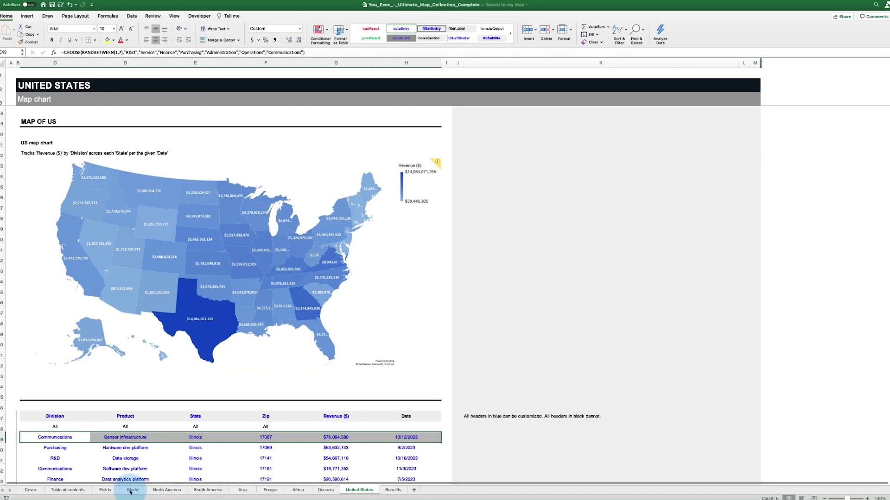
click(132, 490)
Copy the Annual growth (#) values and paste them over the Revenue ($) column
scroll(474, 409, down, 5)
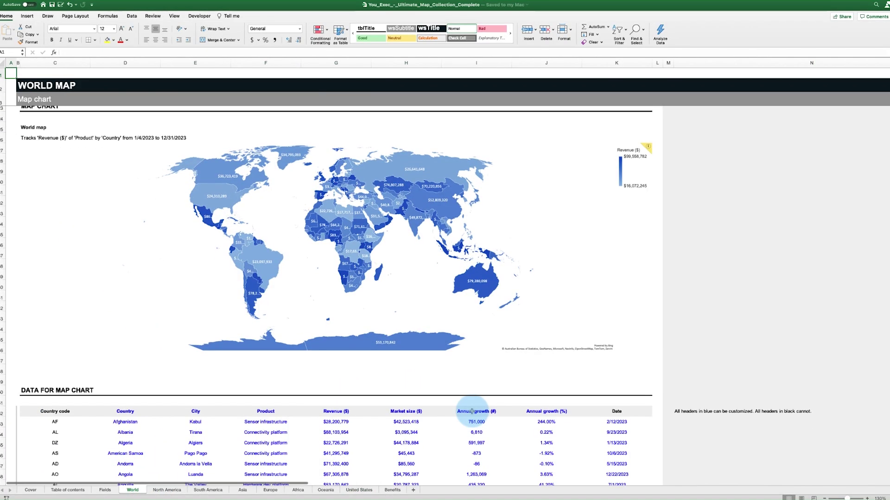
scroll(471, 412, down, 8)
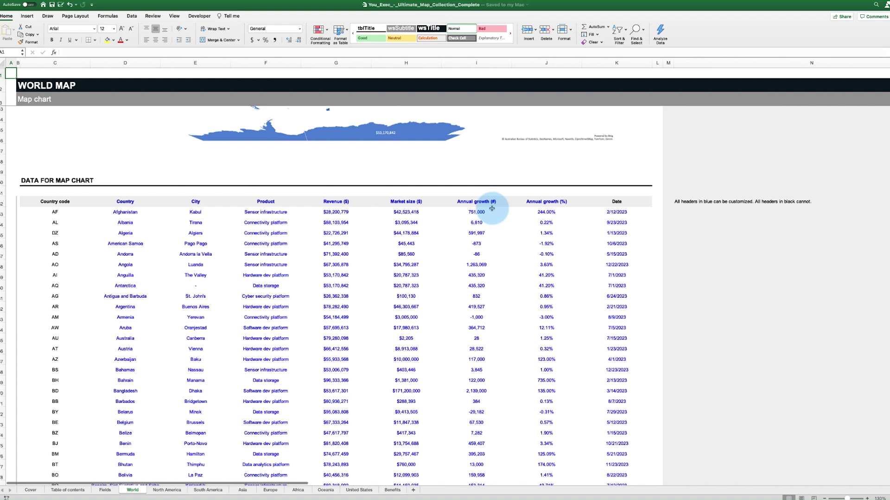
drag(492, 208, 476, 475)
key(super+c)
click(351, 203)
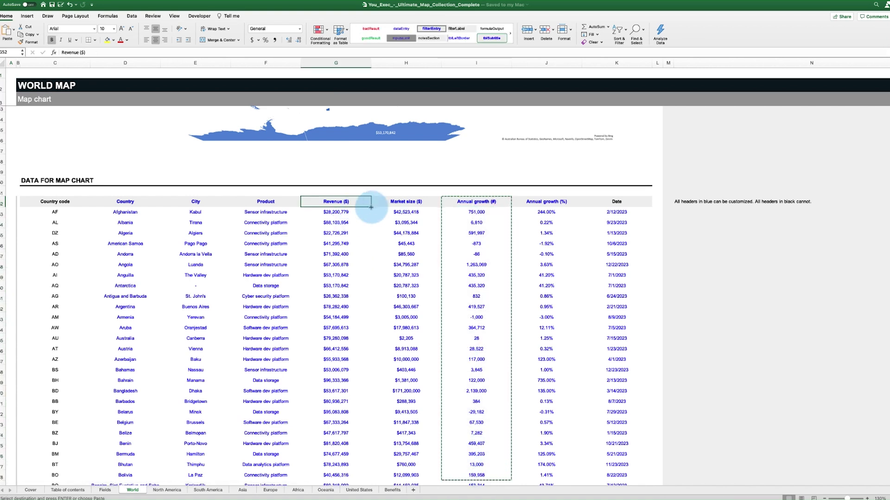
key(super+v)
Rename the table headers to Division, Role and Salary ($)
click(347, 202)
text(Delaye)
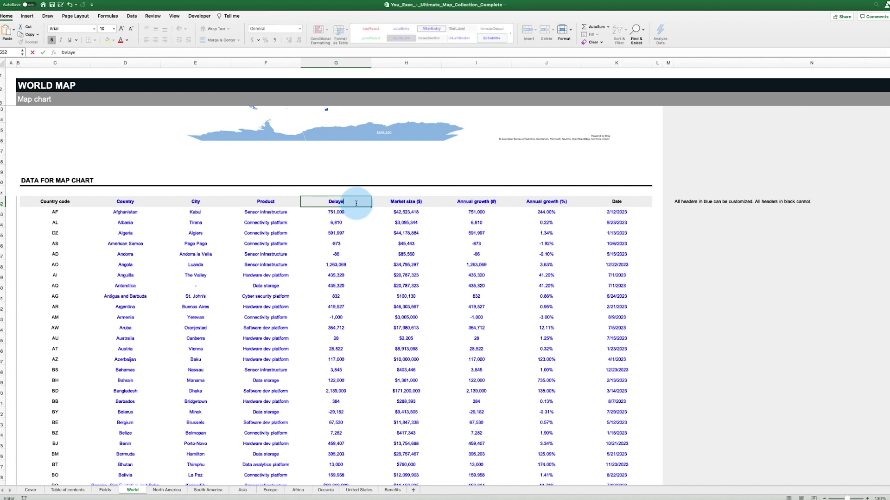
click(363, 203)
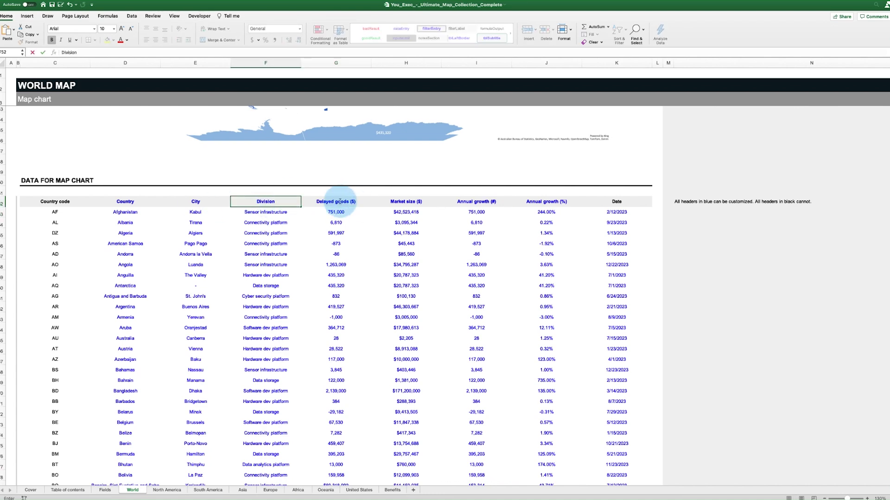
text(Role)
key(Tab)
text(Salary ($))
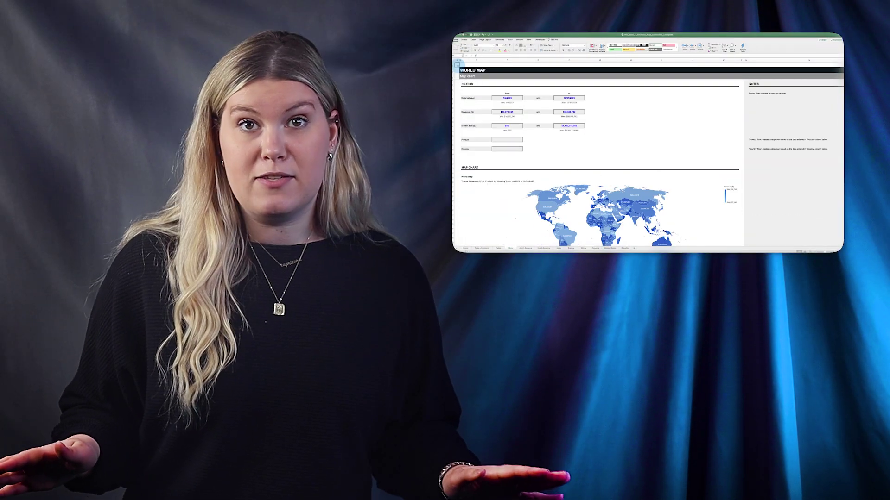
click(524, 150)
click(505, 180)
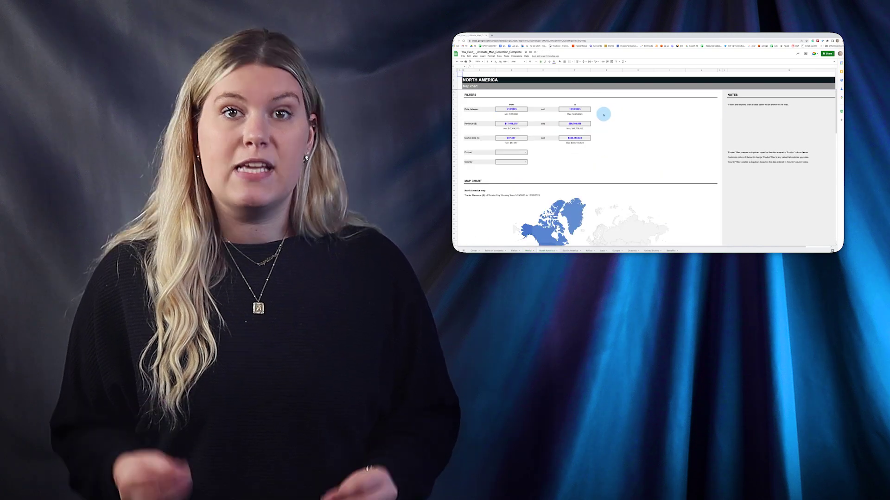
scroll(602, 129, down, 5)
click(570, 250)
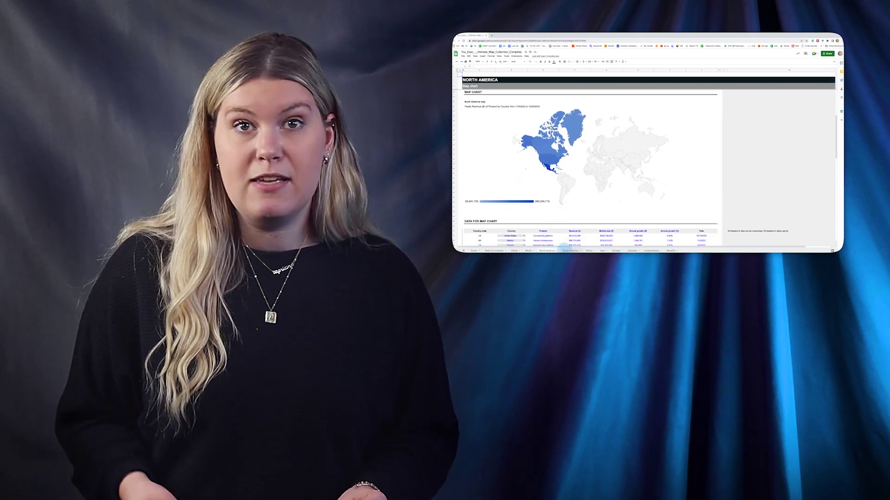
click(588, 251)
click(615, 250)
click(632, 251)
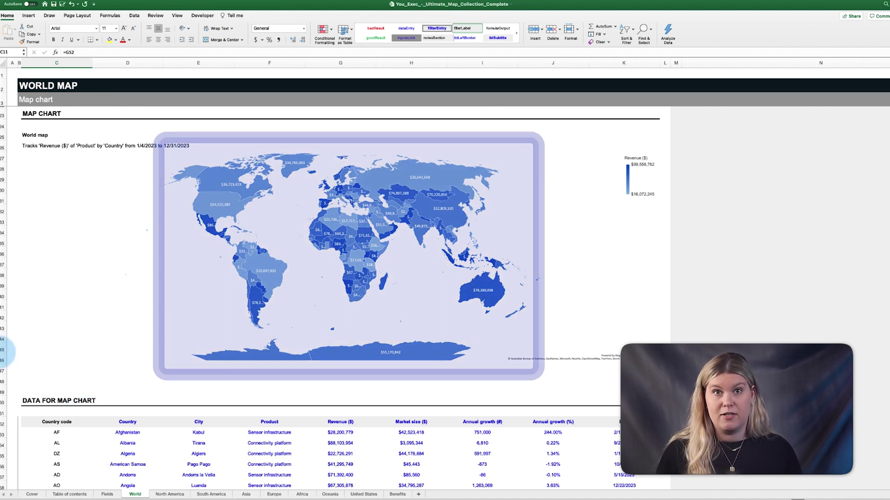
Scroll up to the Filters section of the World sheet and select cell A1
scroll(26, 278, up, 10)
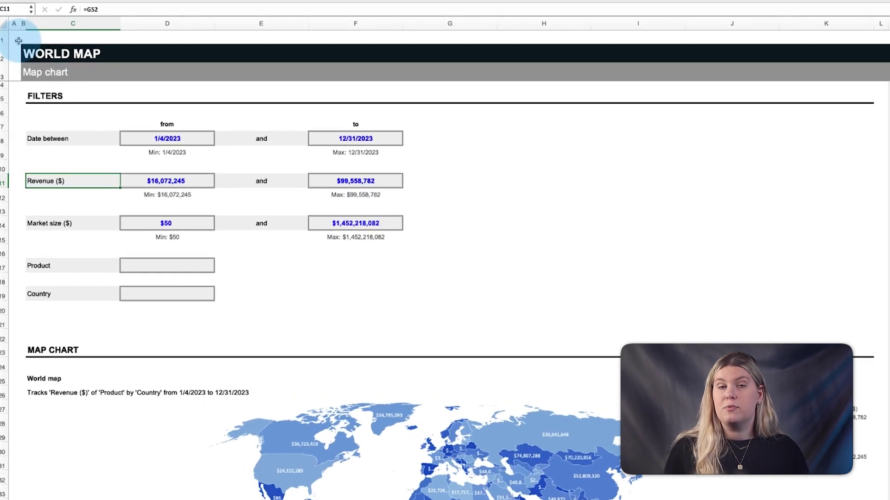
click(13, 75)
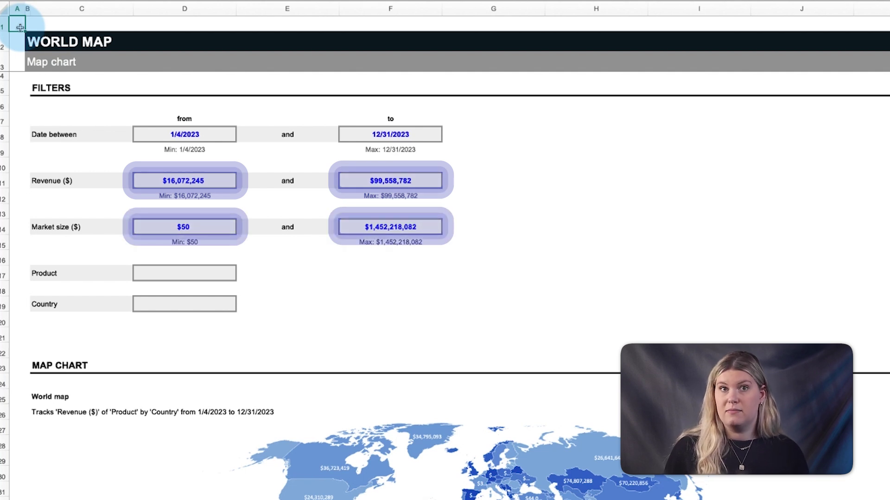
Filter the map to the Connectivity platform product, then clear that product filter
click(224, 272)
click(241, 276)
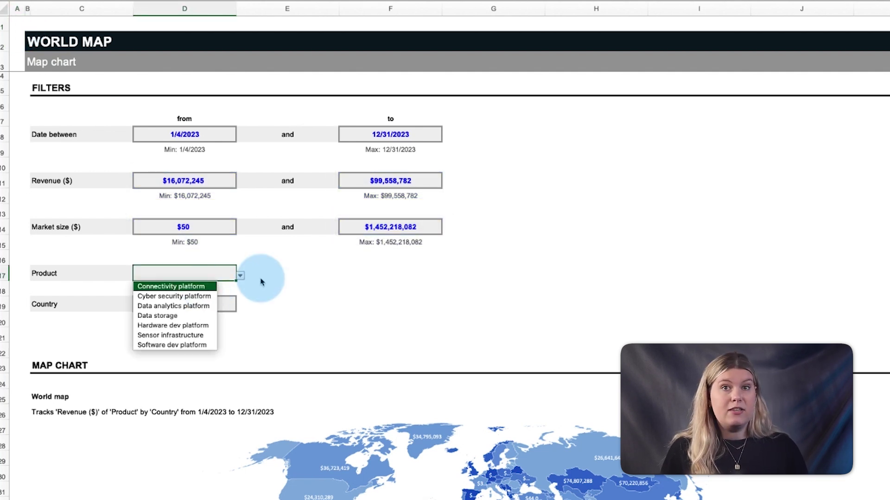
key(Return)
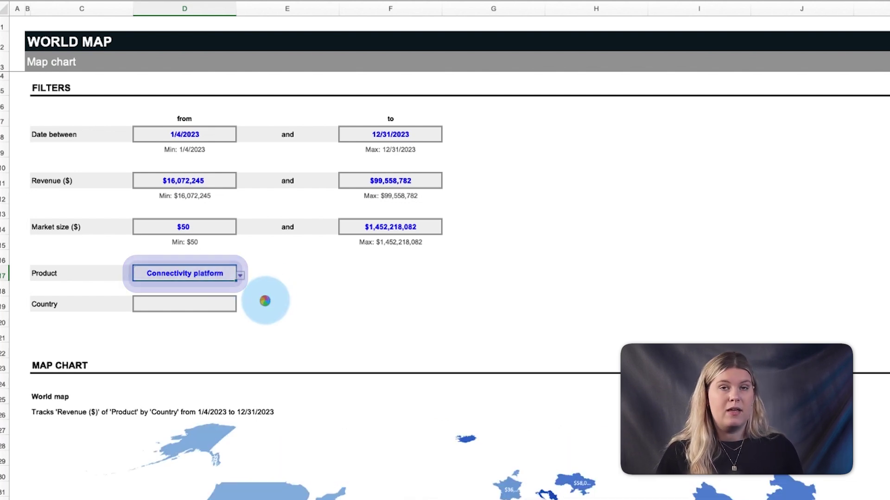
key(Delete)
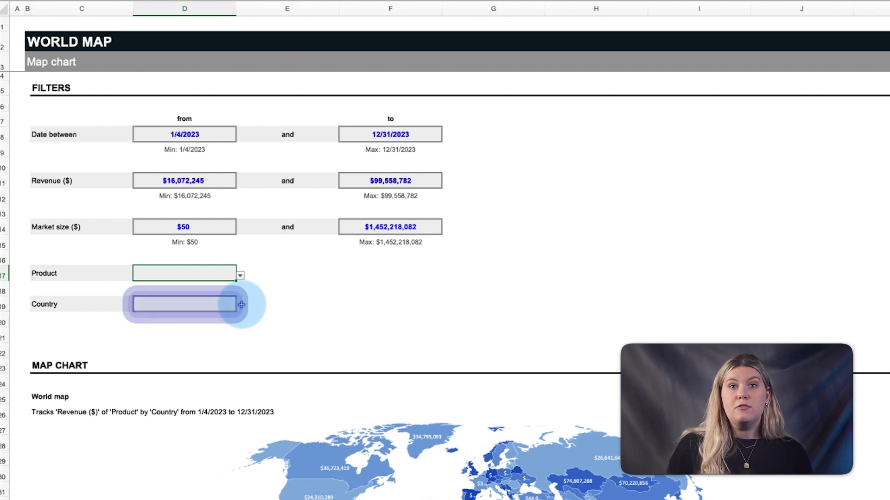
Set the Country filter to Brazil
click(242, 304)
click(240, 306)
scroll(225, 364, down, 5)
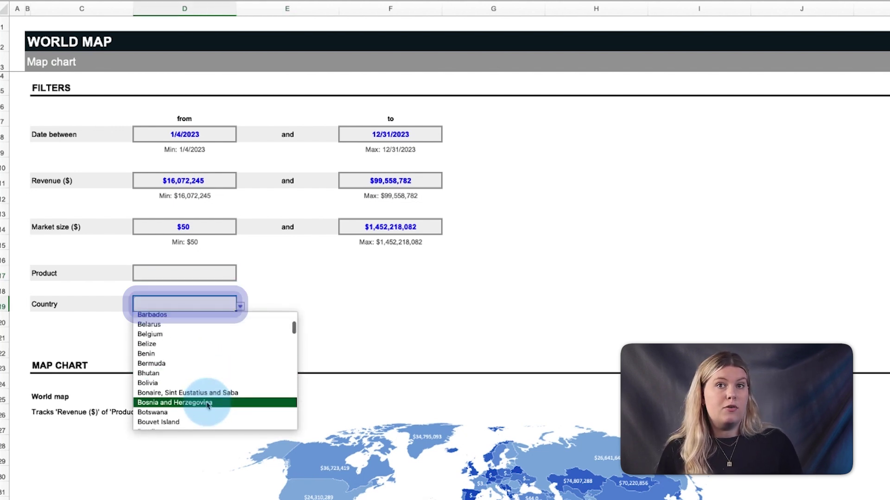
scroll(208, 405, down, 3)
click(204, 407)
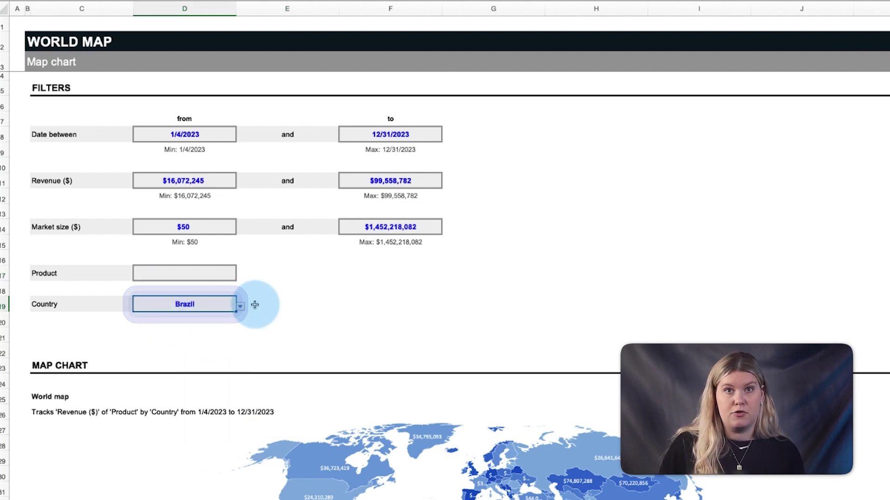
click(254, 305)
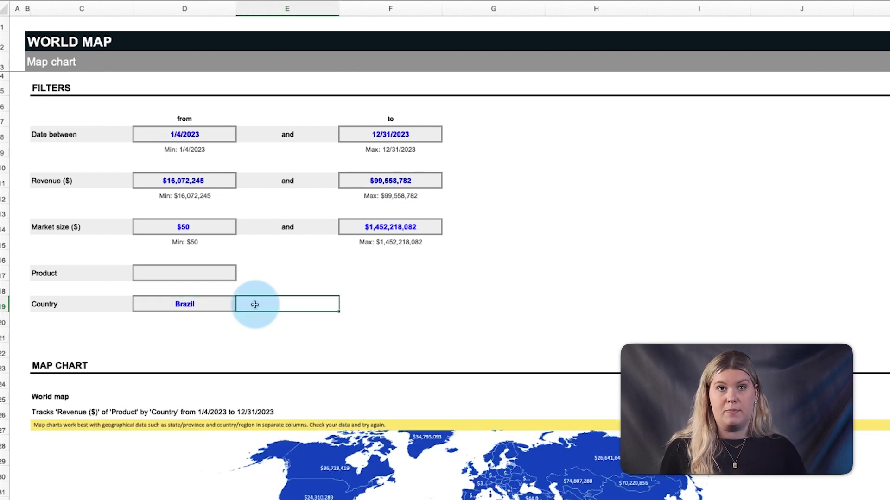
Find Brazil in the Fields sheet's country list
scroll(317, 325, down, 2)
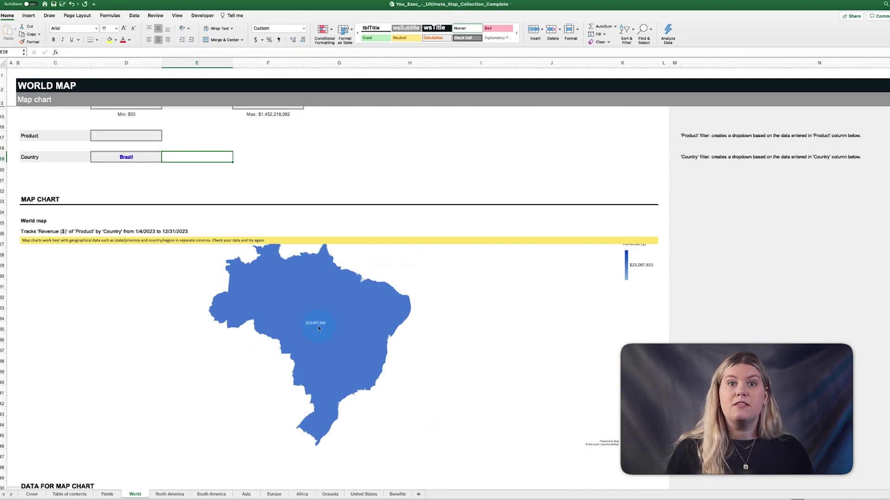
click(107, 495)
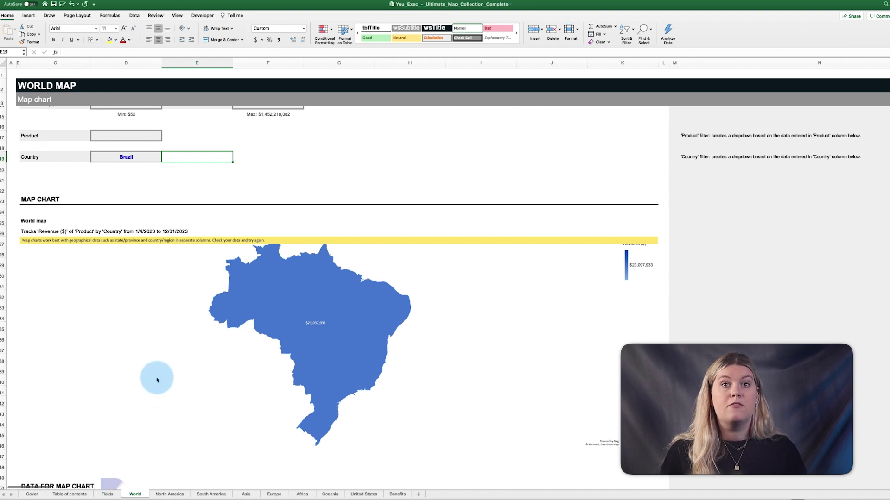
scroll(242, 324, down, 2)
scroll(243, 324, down, 3)
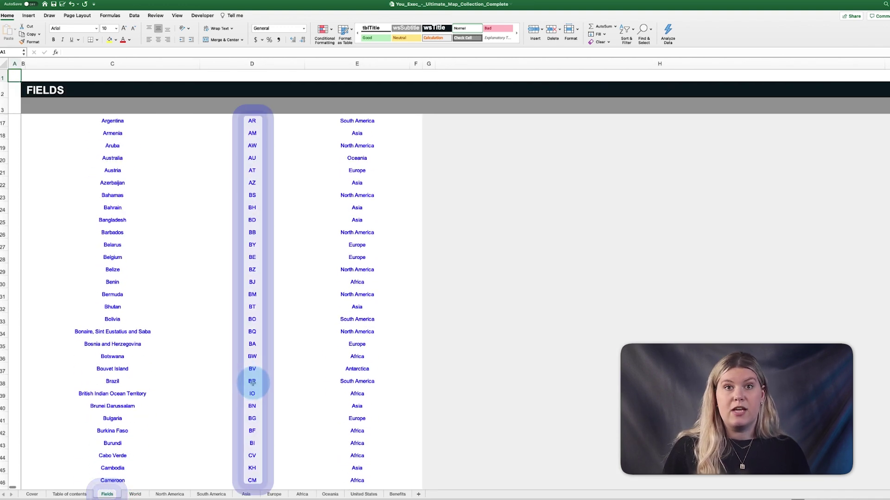
click(194, 381)
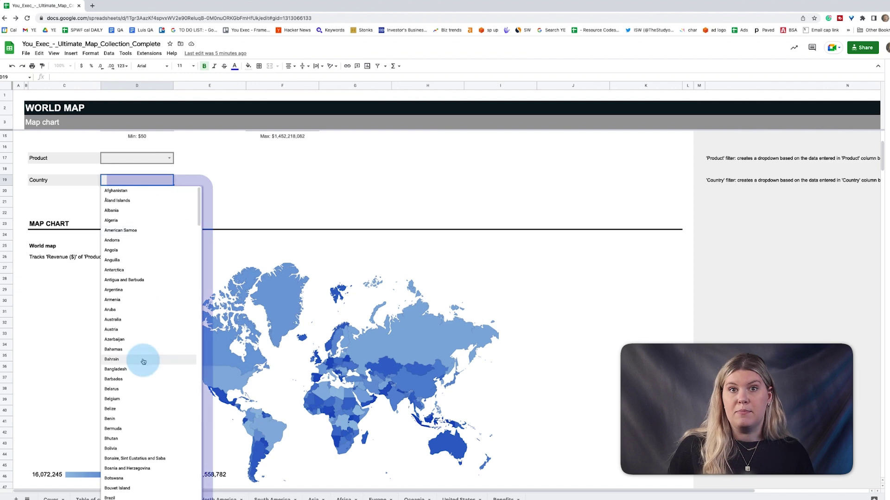
In Google Sheets, choose Brazil in the World Map Country filter
scroll(143, 455, down, 1)
click(141, 469)
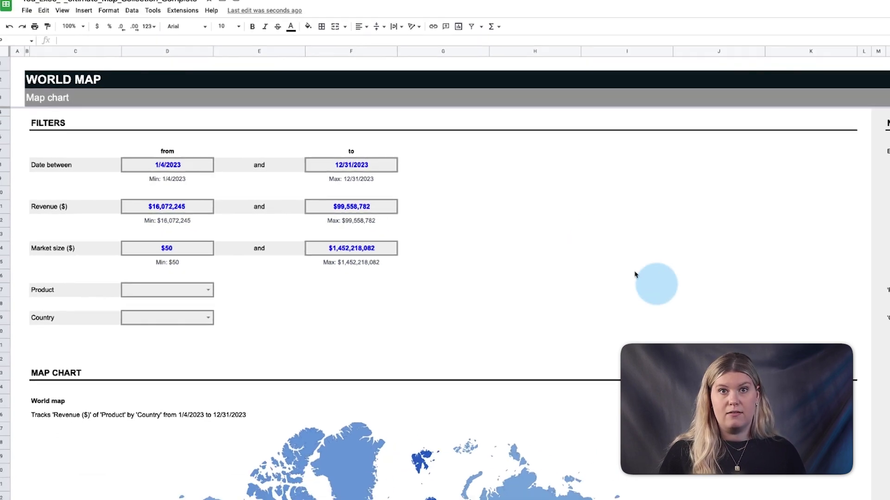
Scroll past the world map down to the Data for Map Chart table
scroll(844, 331, down, 5)
scroll(570, 292, down, 7)
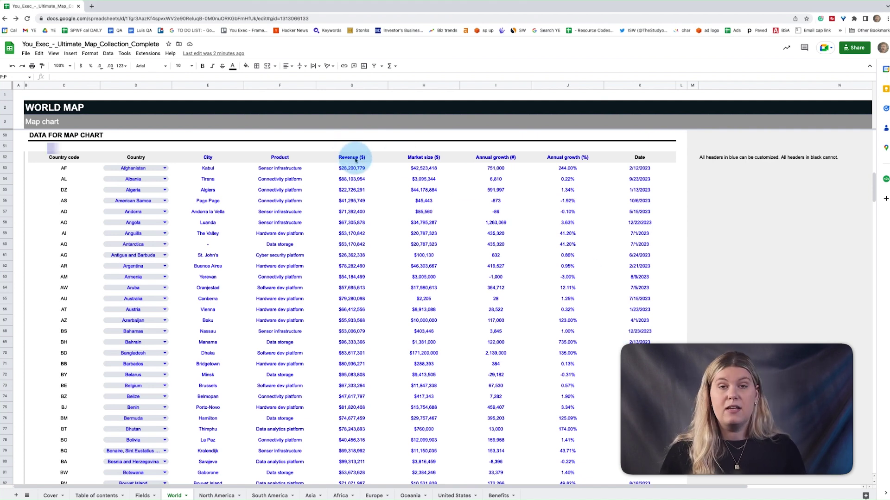
Retype headers G52–J52 as Orders in ($), Orders out ($), New hires (#), New hires (%)
click(356, 157)
text(Orders i)
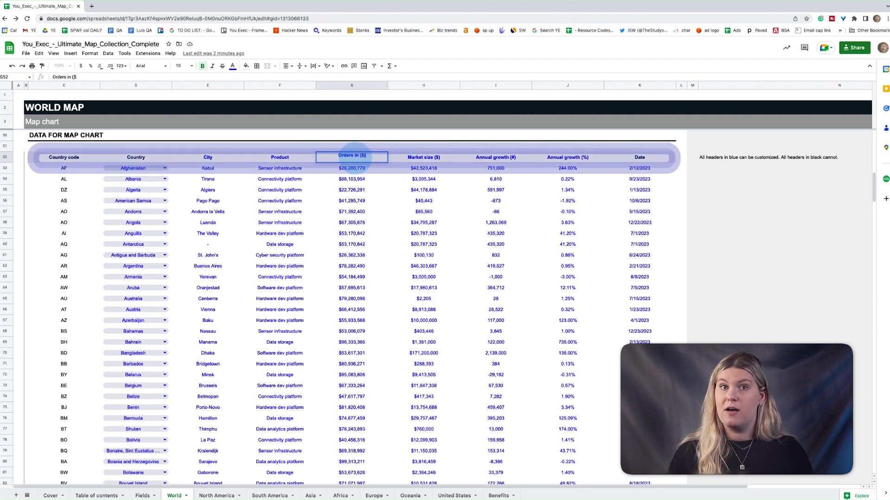
key(Right)
key(Up)
text(Ord)
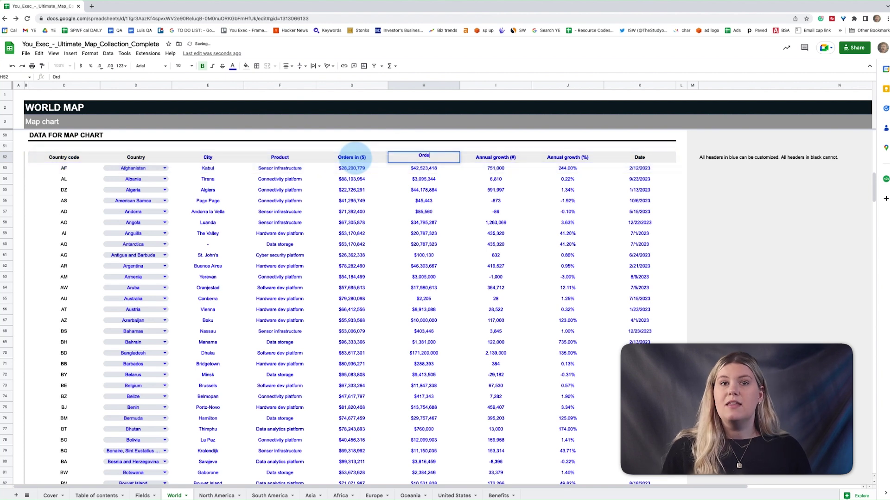
key(Tab)
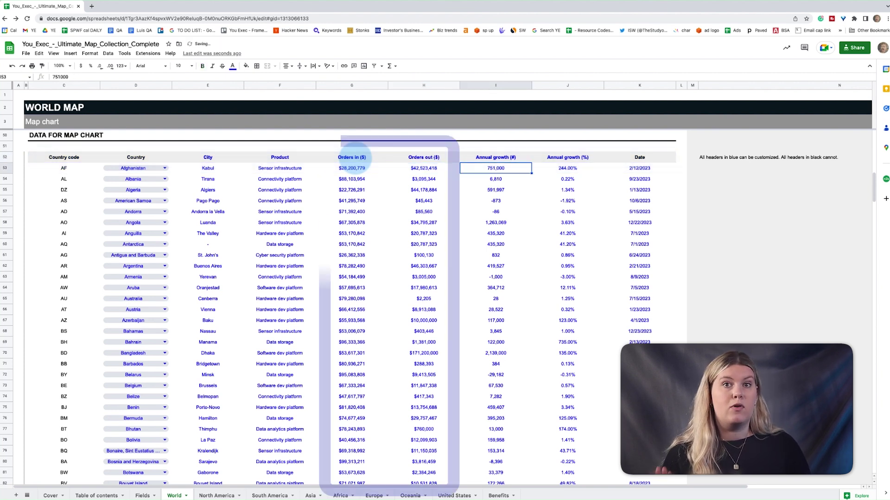
text(New hires (#))
key(Tab)
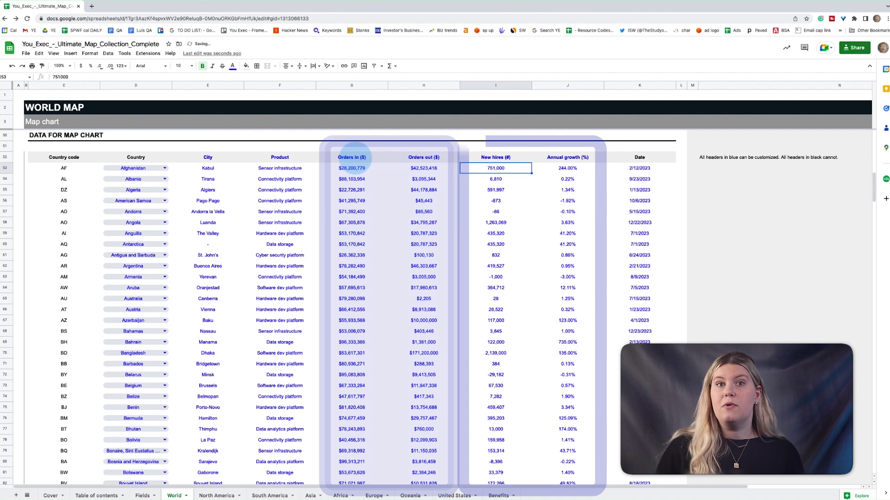
text(New hires (%))
key(Return)
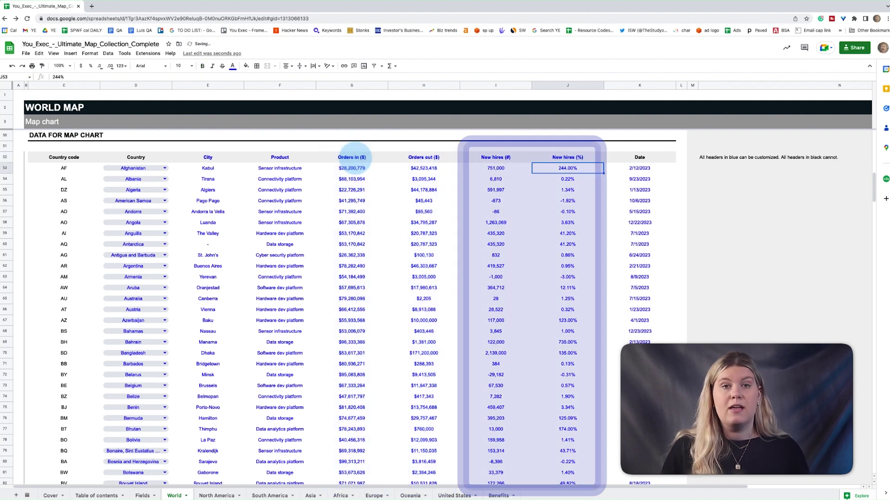
key(Up)
Review the North America map and data, then the South America, Africa, Asia, Europe and Oceania maps
click(225, 494)
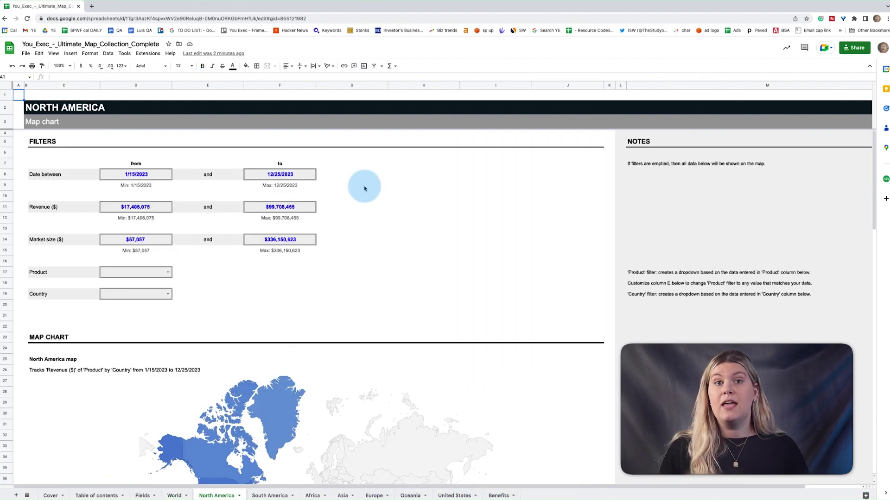
scroll(347, 258, down, 2)
scroll(346, 258, down, 3)
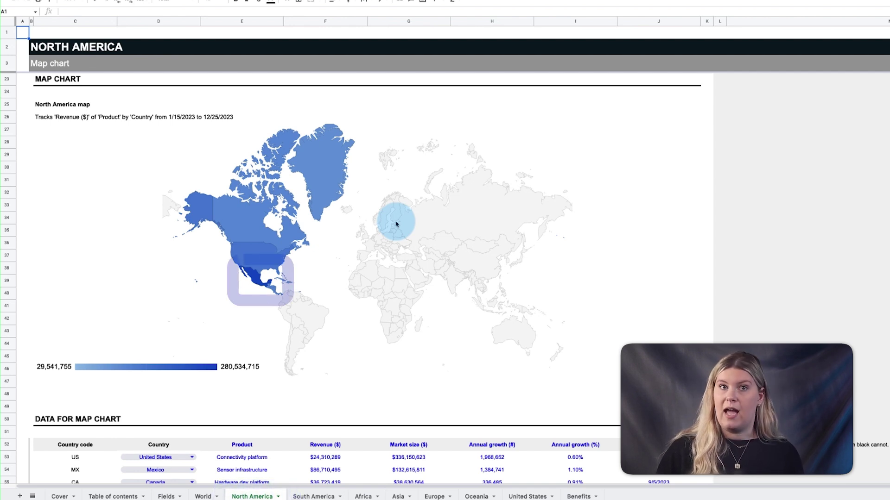
click(300, 497)
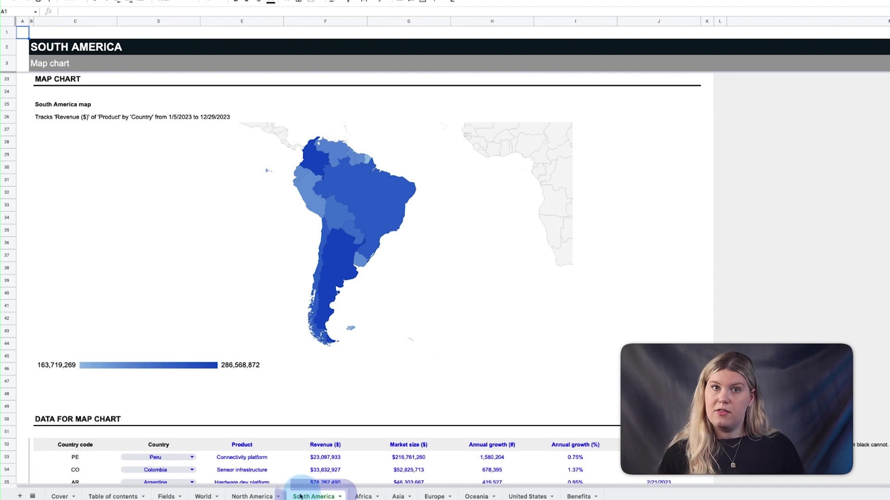
click(364, 497)
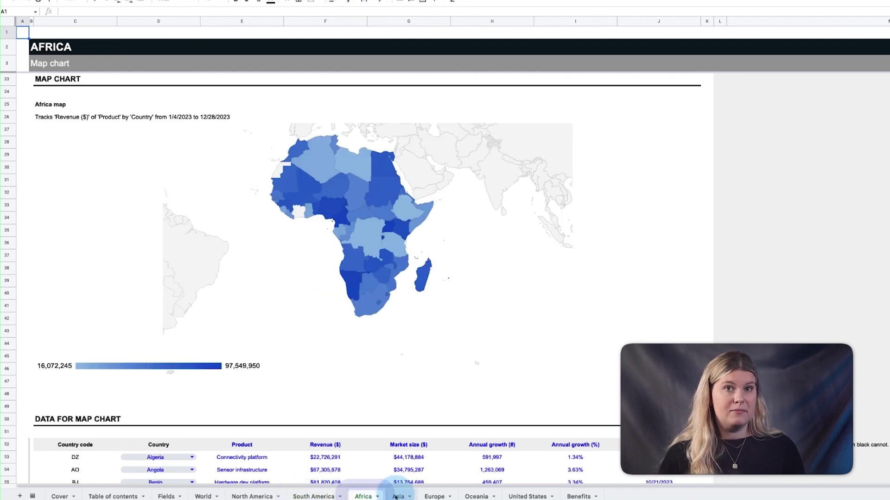
click(397, 497)
click(432, 497)
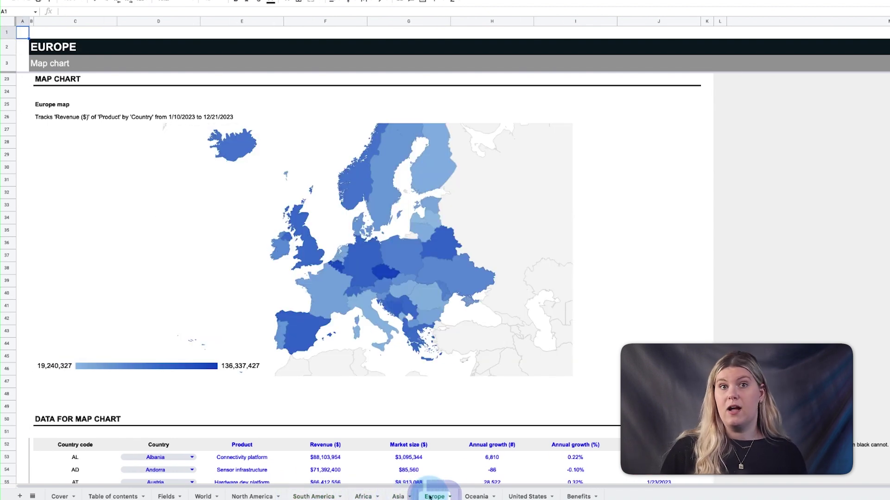
click(469, 496)
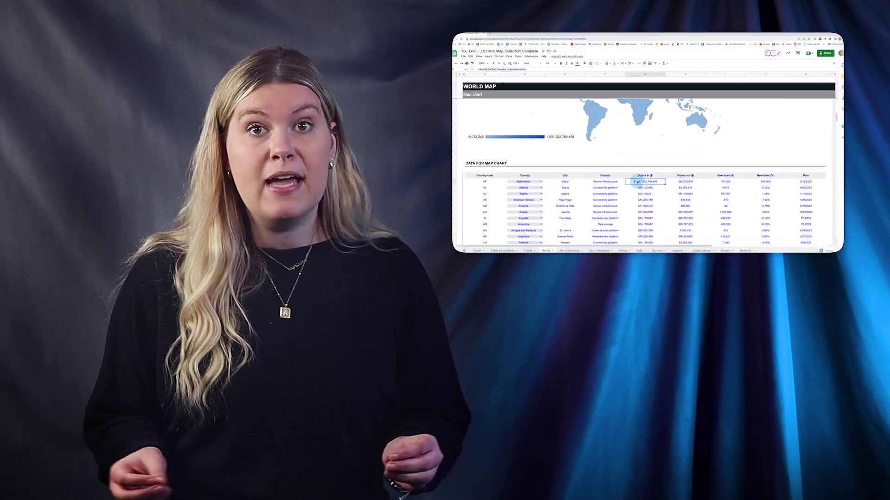
Go back from Oceania to the World map sheet
click(665, 183)
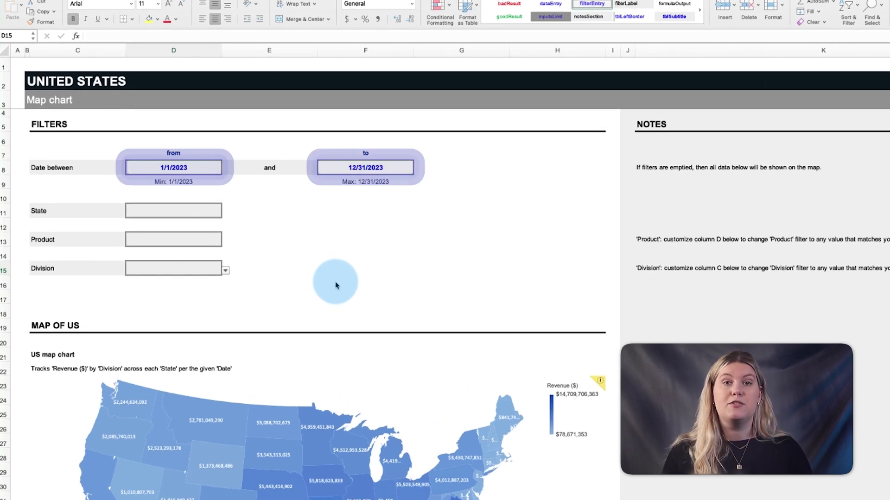
Filter the US map to Indiana, then clear the State filter
click(217, 211)
click(226, 213)
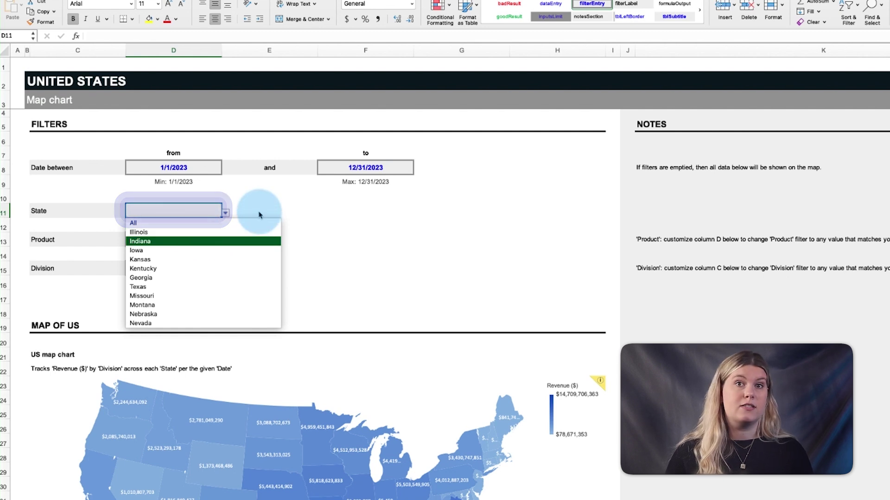
key(Return)
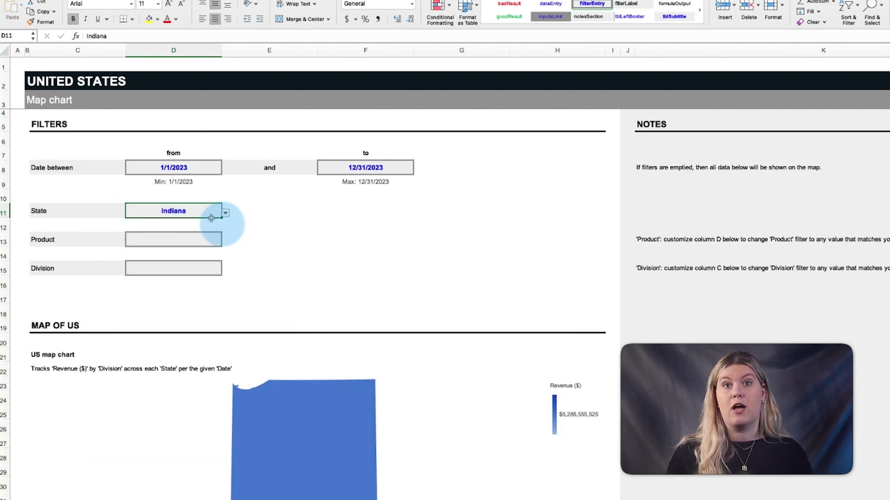
key(Delete)
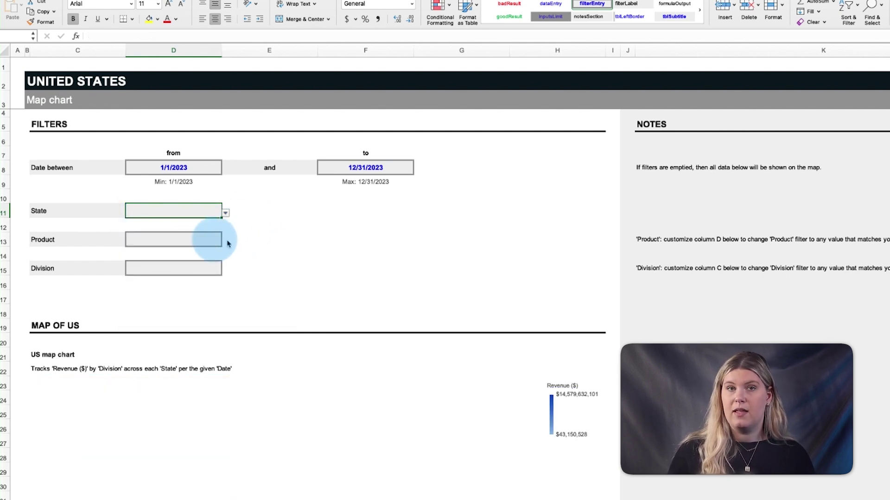
Filter the map to the Software dev platform product and the Operations division
click(210, 242)
click(225, 242)
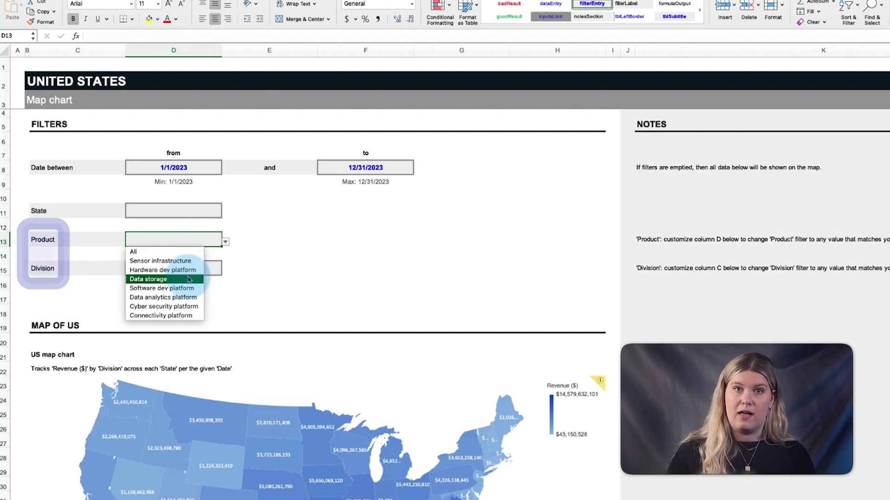
click(202, 287)
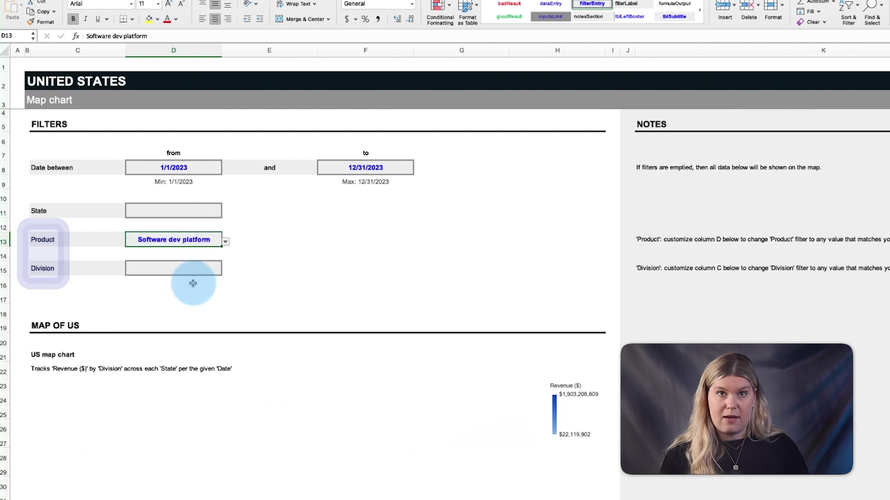
click(218, 270)
click(226, 270)
click(185, 297)
Clear the Product and Division filters so the map shows every state
scroll(194, 200, down, 2)
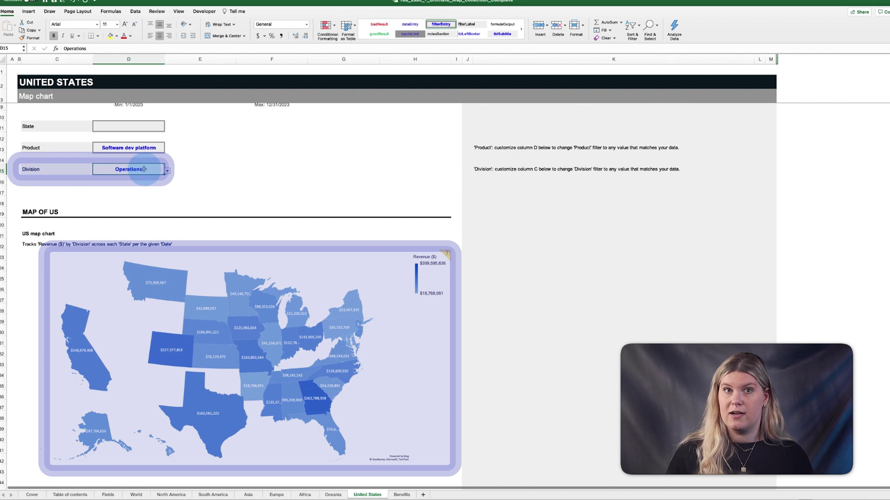
click(149, 149)
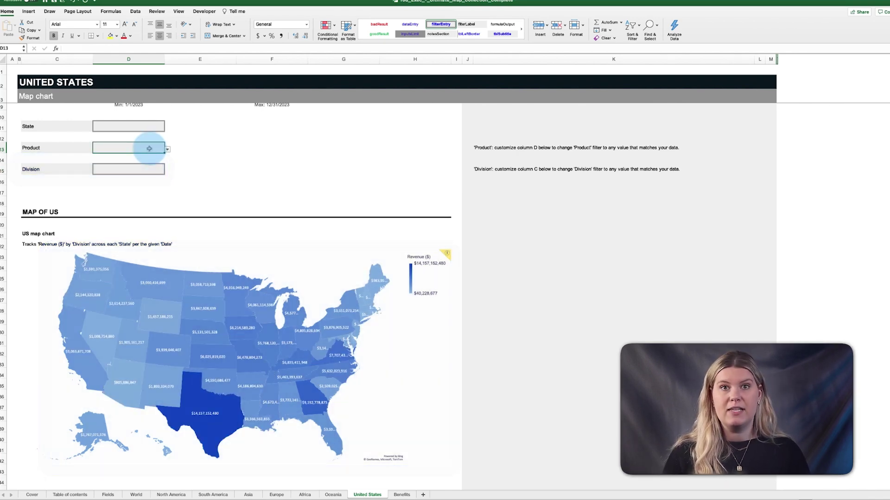
scroll(252, 209, down, 10)
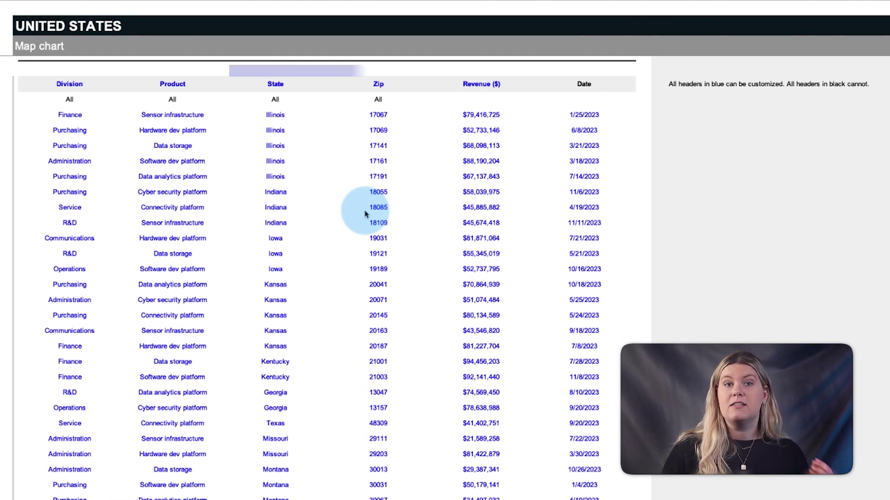
Rename the State column header to 'Principality', then change it back to 'State'
click(286, 121)
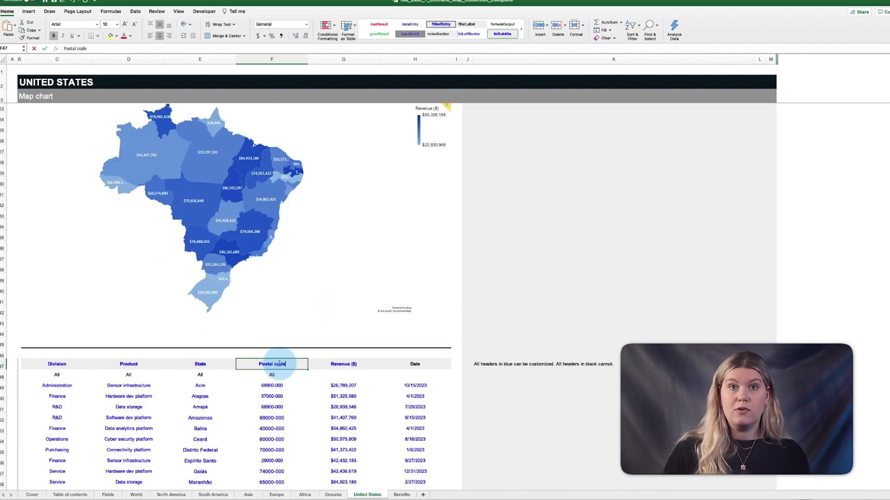
click(211, 373)
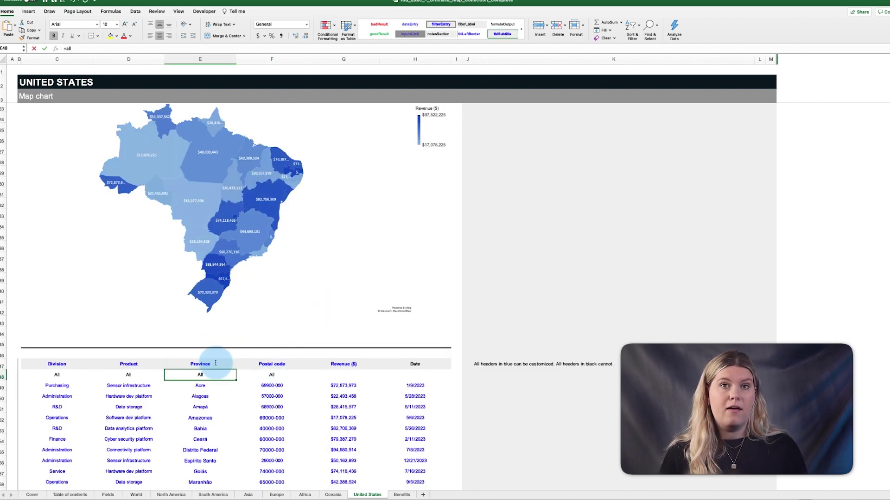
text(Principality)
key(Return)
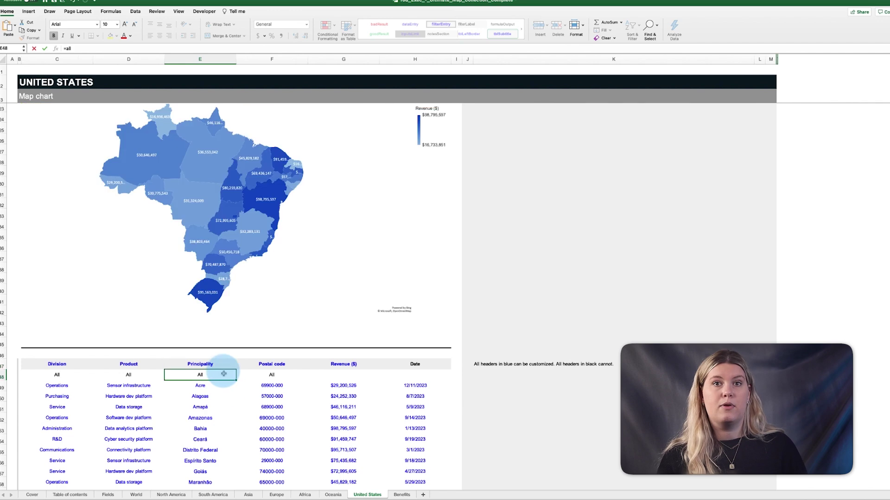
text(State)
key(Return)
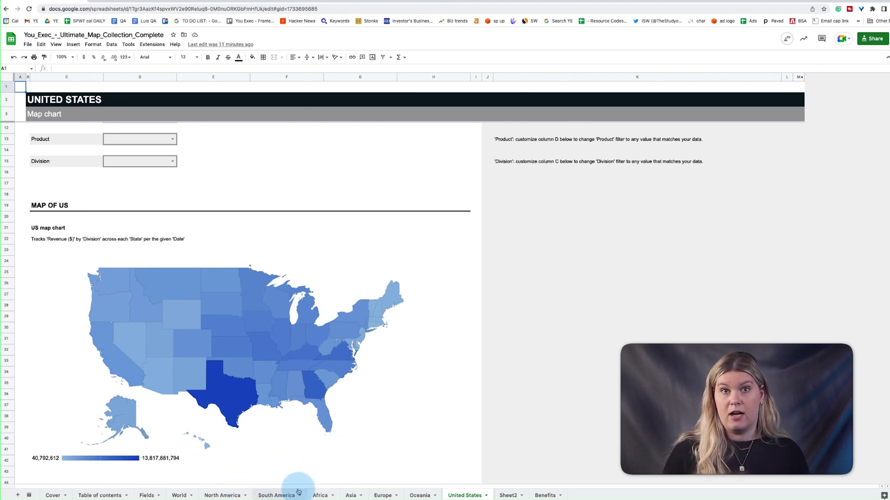
Filter the South America sheet's map to Brazil and display its $253,933,346 revenue
click(278, 495)
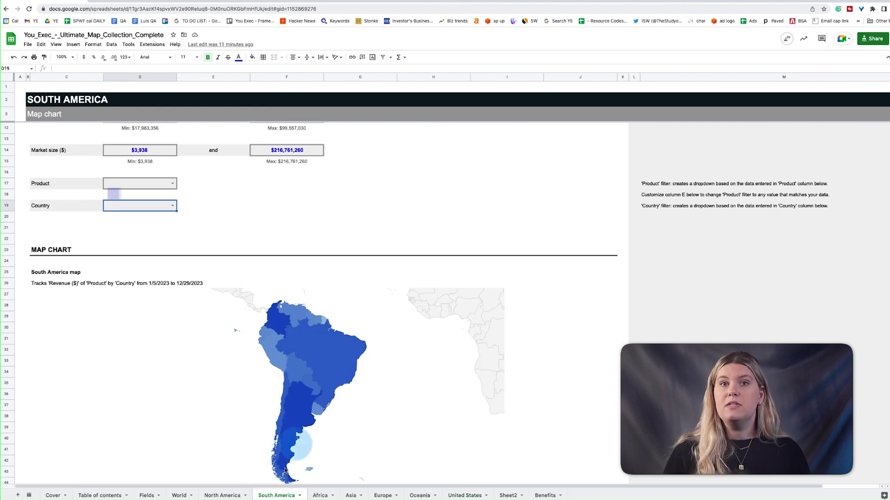
click(173, 205)
click(114, 237)
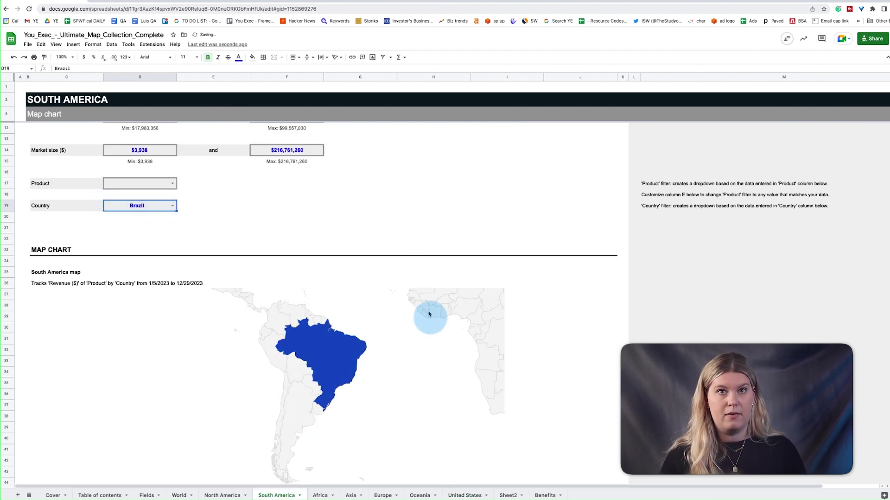
scroll(428, 320, down, 2)
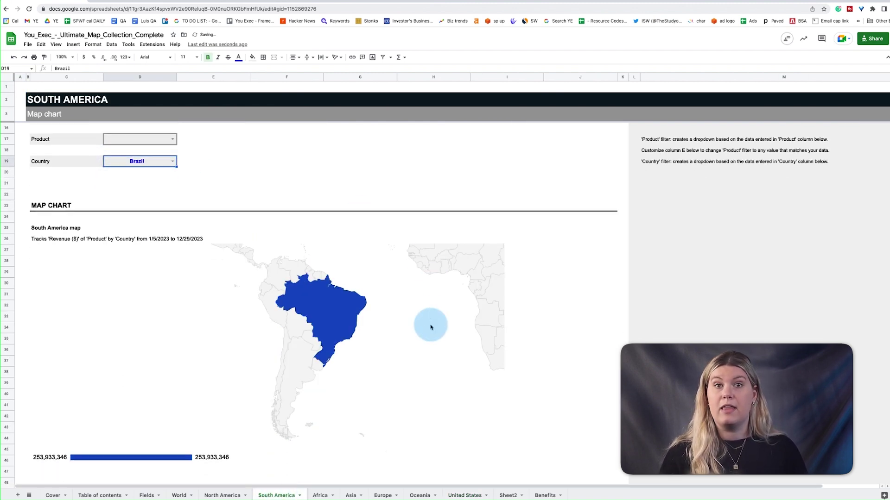
click(335, 315)
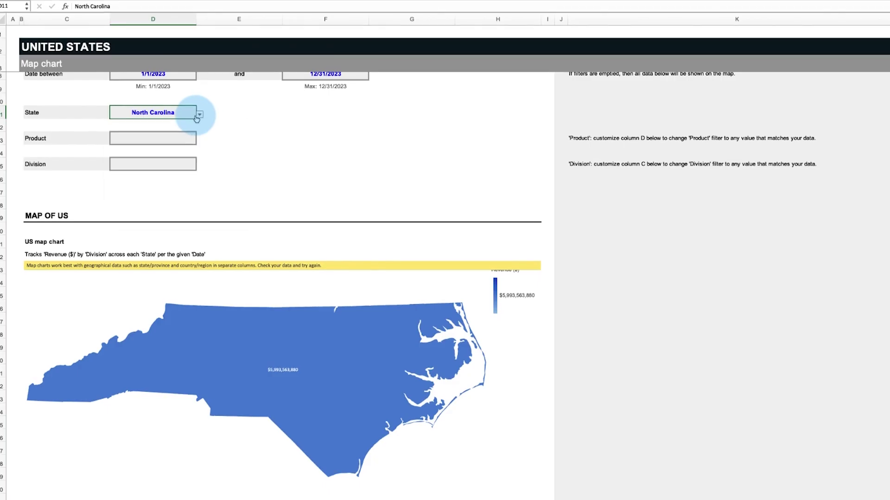
Switch the US map's State filter through North Carolina, Massachusetts and California
click(199, 111)
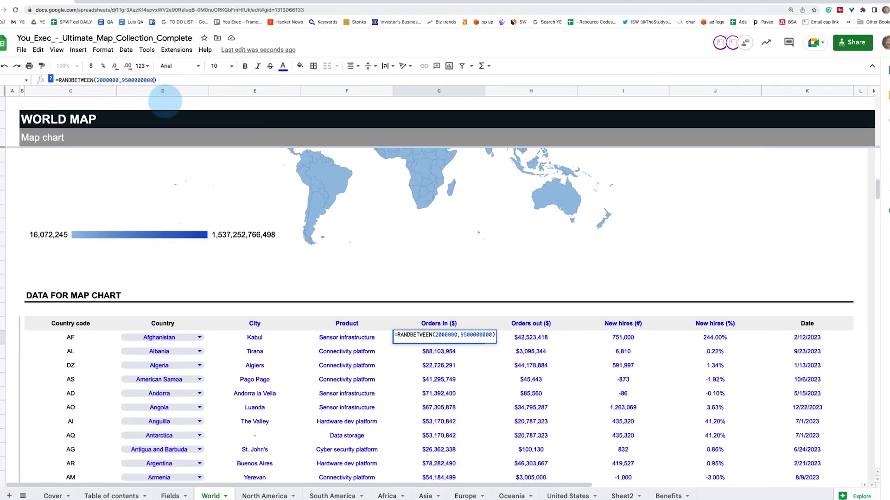
scroll(463, 324, down, 20)
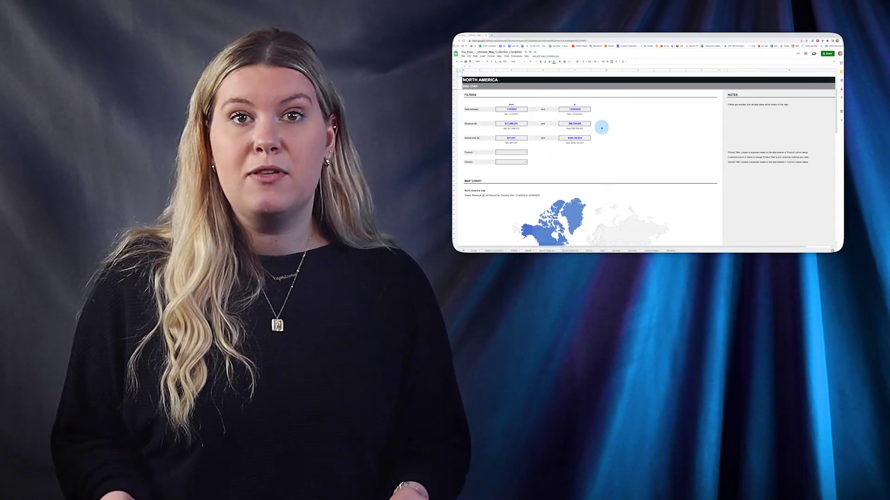
scroll(601, 128, down, 5)
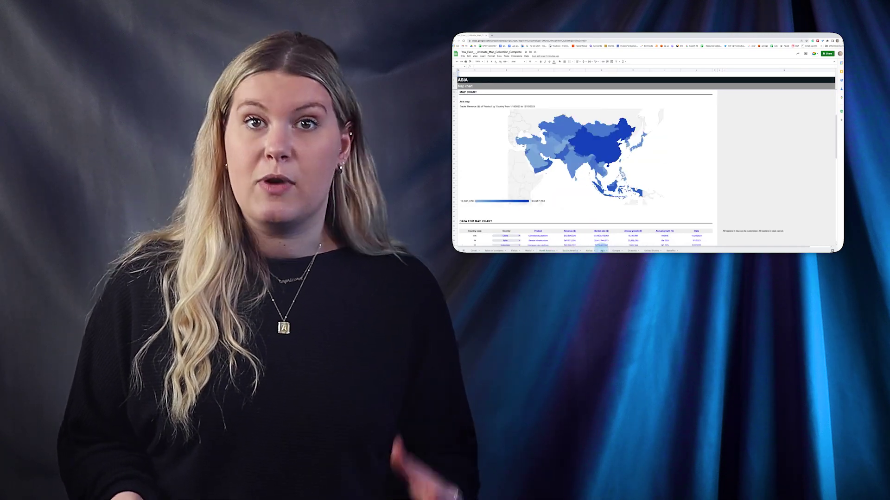
click(616, 251)
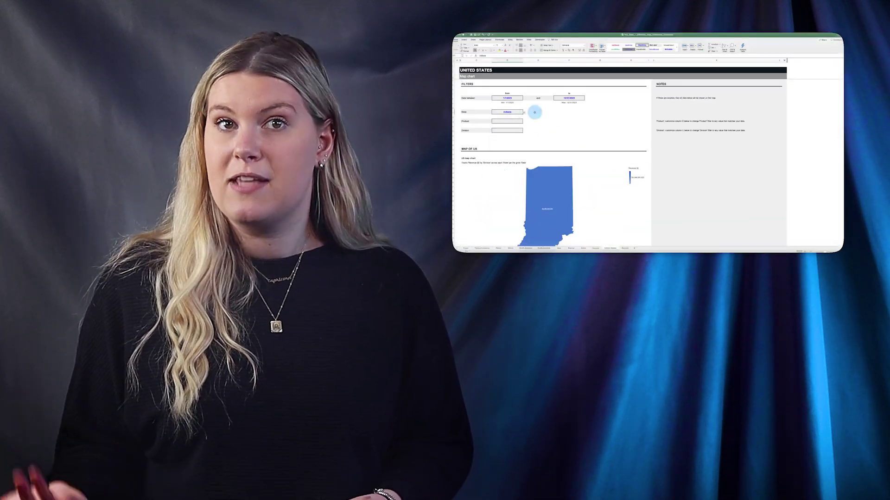
scroll(635, 126, down, 10)
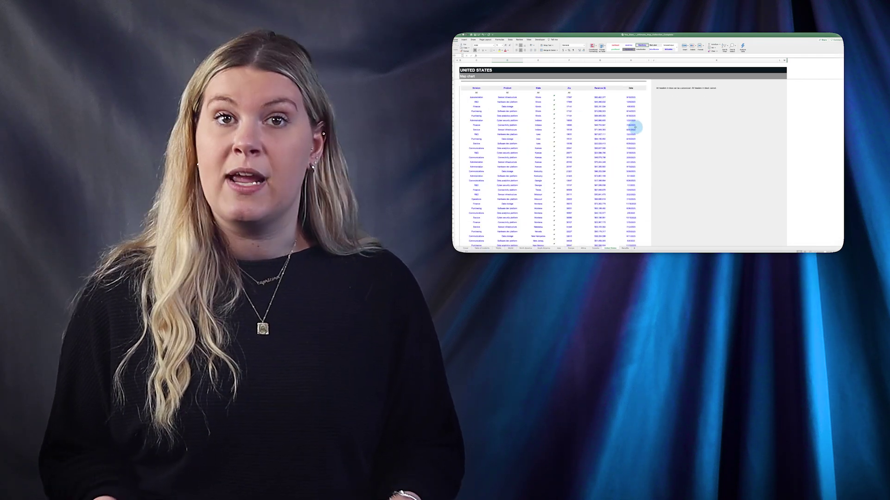